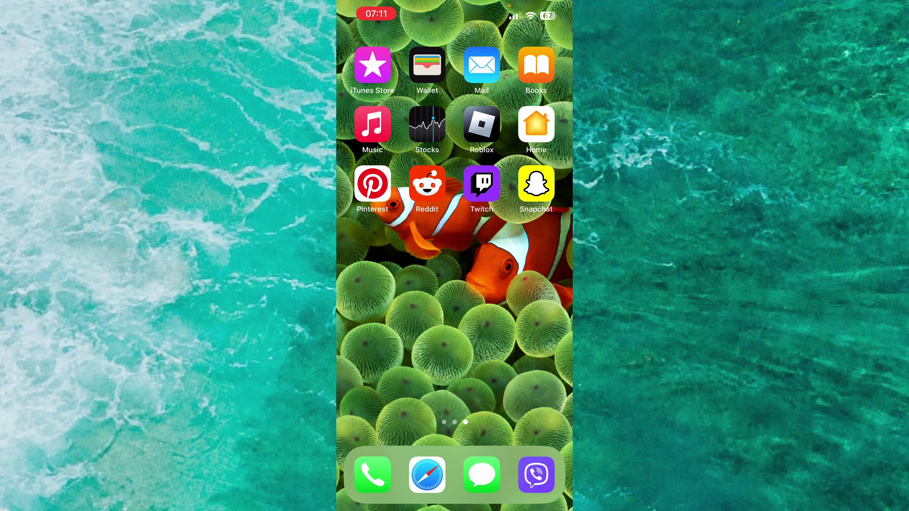
Launch Snapchat from the iOS Home Screen to reach its camera view.
{"action": "left_click", "coordinate": [549, 302]}
{"action": "left_click", "coordinate": [521, 240]}
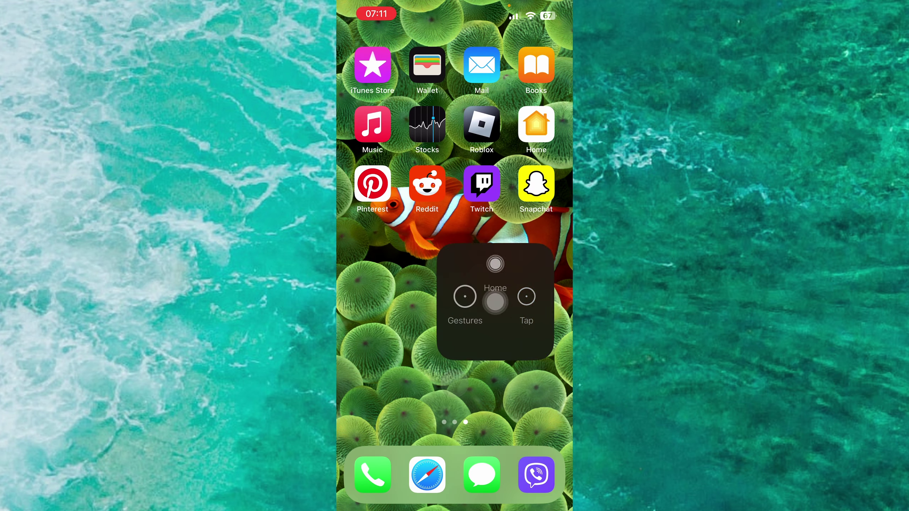
{"action": "left_click", "coordinate": [536, 186]}
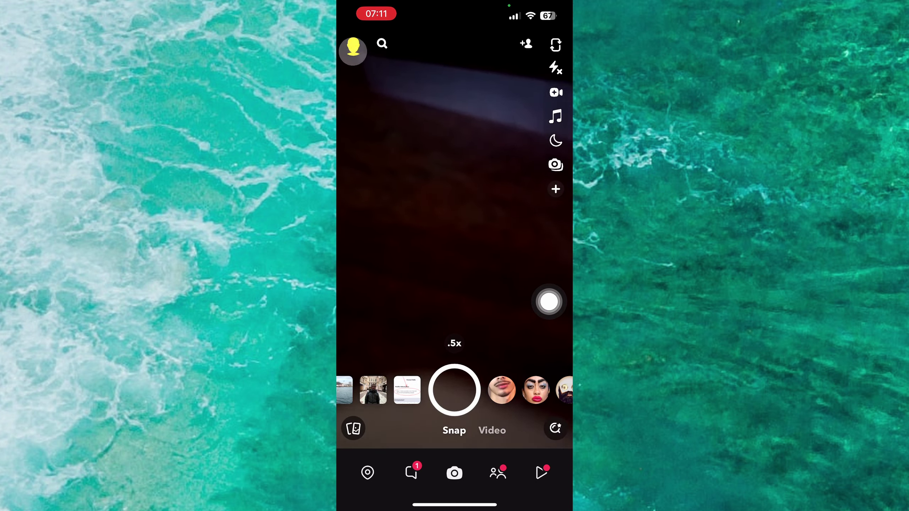
Go from the camera to the Grand Tech profile and its public profile page.
{"action": "left_click", "coordinate": [354, 49]}
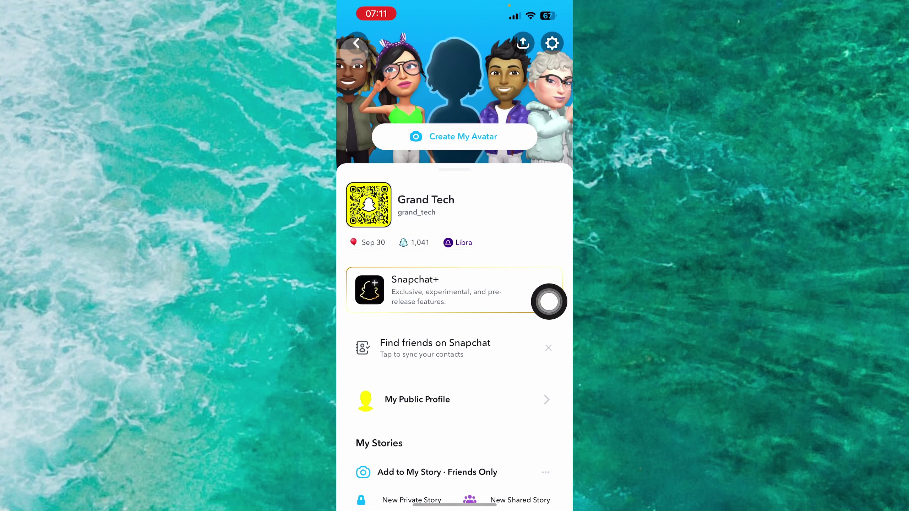
{"action": "left_click", "coordinate": [548, 302]}
{"action": "left_click", "coordinate": [455, 383]}
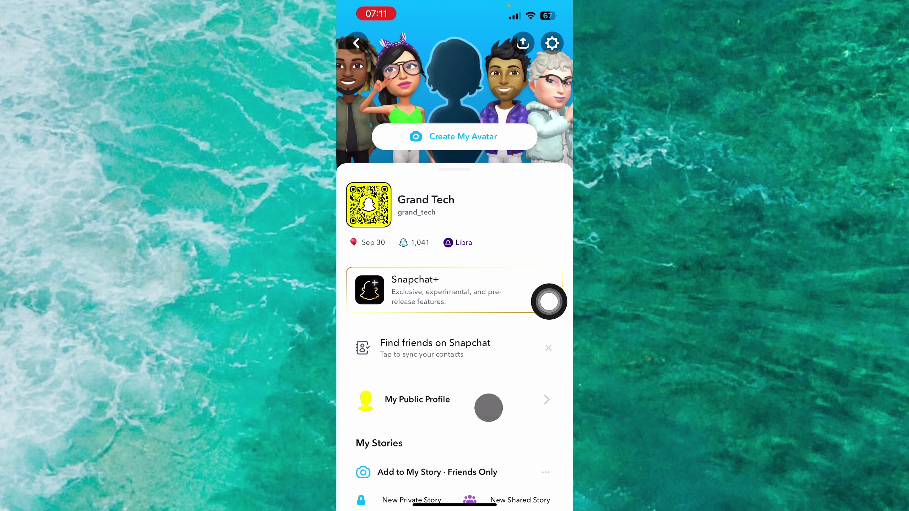
{"action": "left_click", "coordinate": [430, 399]}
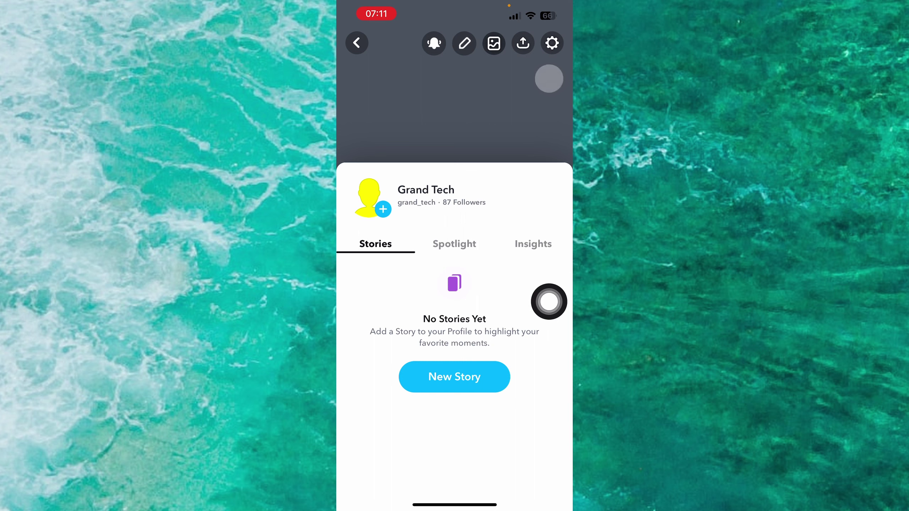
Open the public profile's settings gear and choose Edit Profile.
{"action": "left_click", "coordinate": [553, 44]}
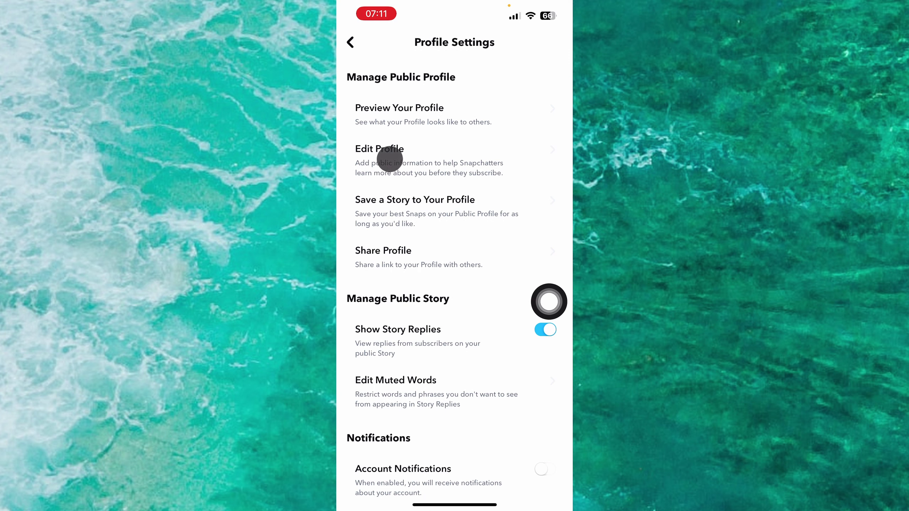
{"action": "left_click", "coordinate": [389, 159]}
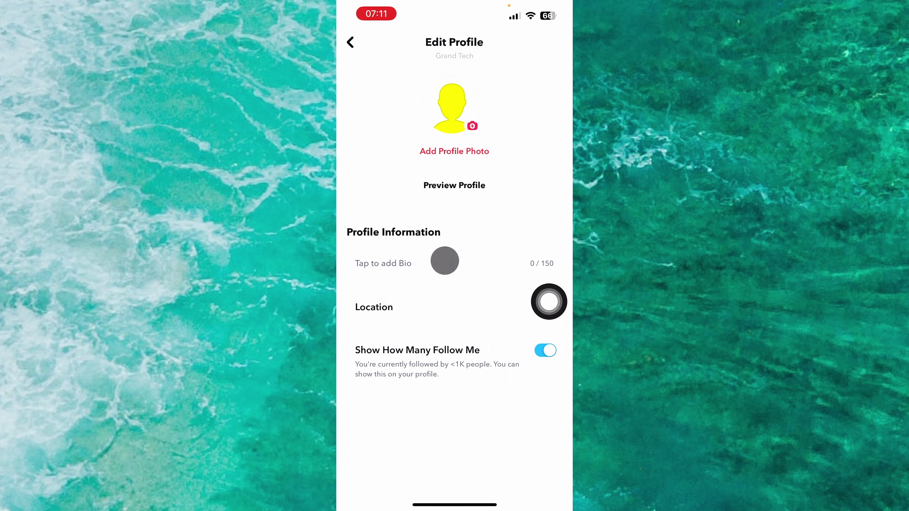
Paste the YouTube channel link into the empty bio field and dismiss the keyboard.
{"action": "left_click", "coordinate": [417, 268]}
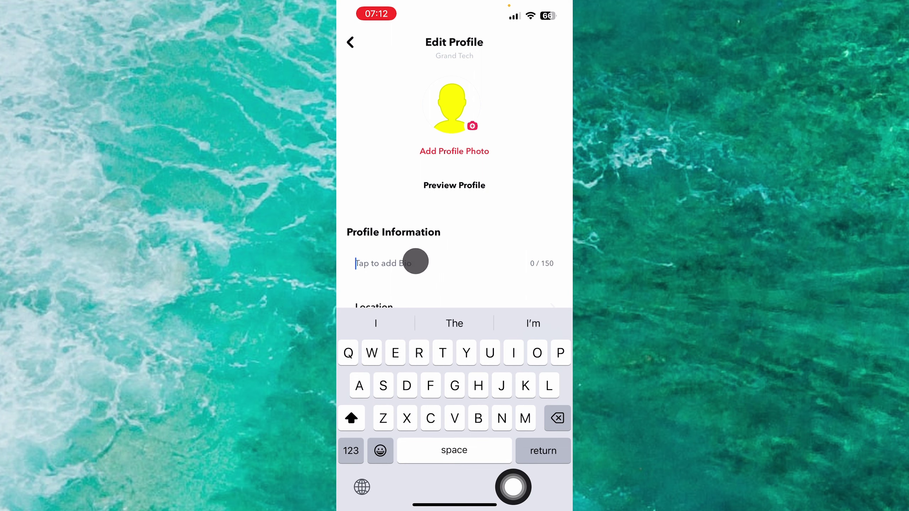
{"action": "left_click", "coordinate": [415, 263]}
{"action": "left_click", "coordinate": [367, 237]}
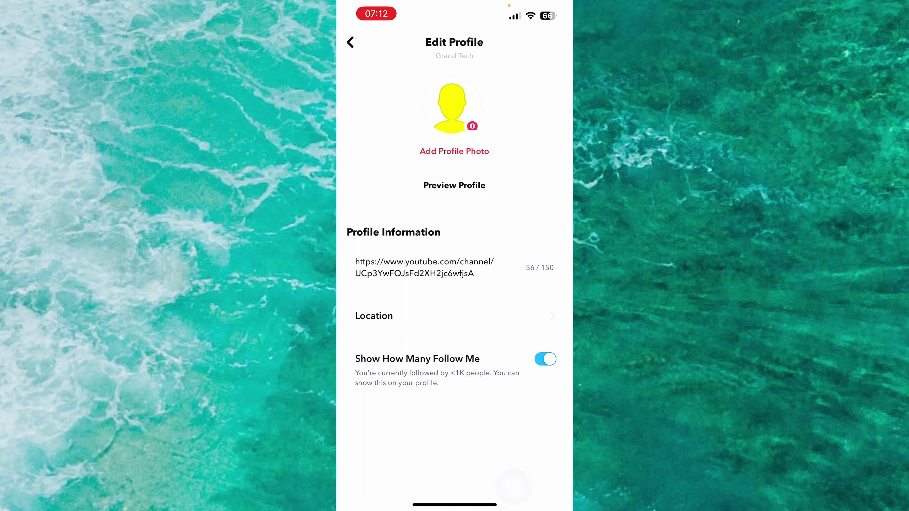
{"action": "left_click", "coordinate": [550, 348]}
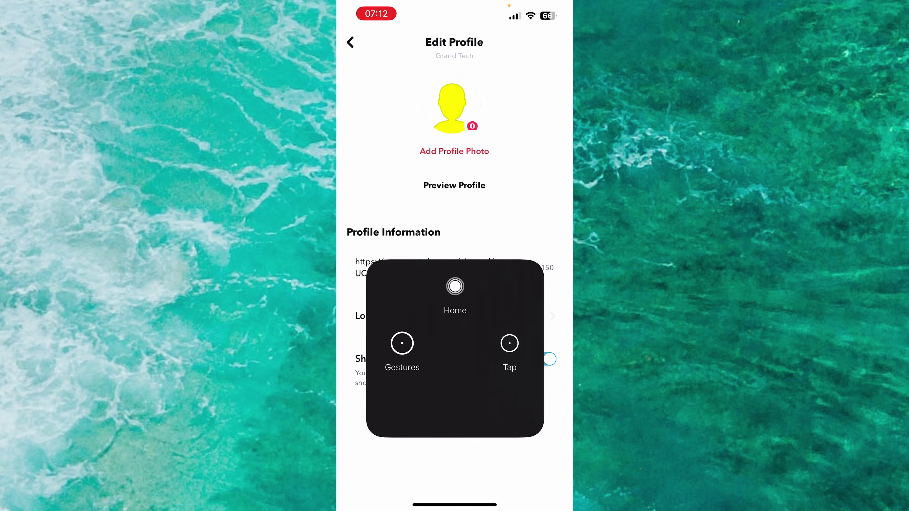
Open Preview Profile to see the Grand Tech bio showing the YouTube link.
{"action": "left_click", "coordinate": [469, 186]}
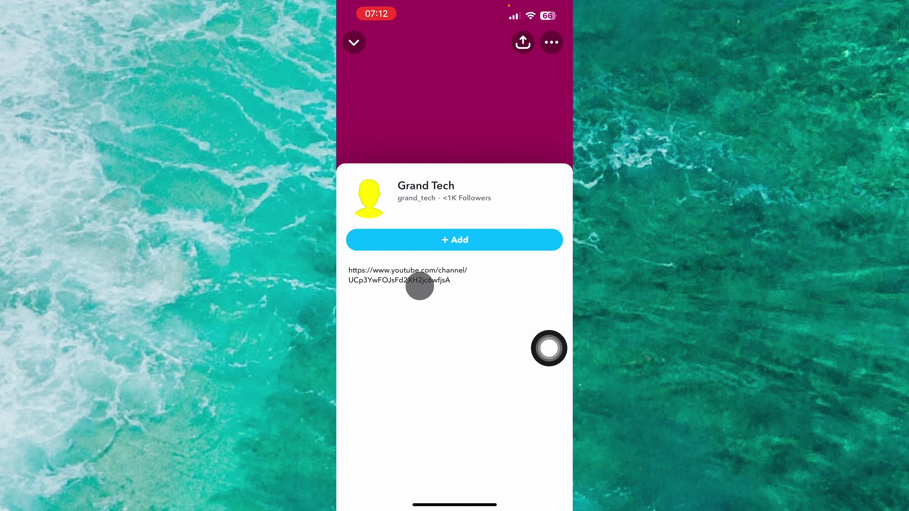